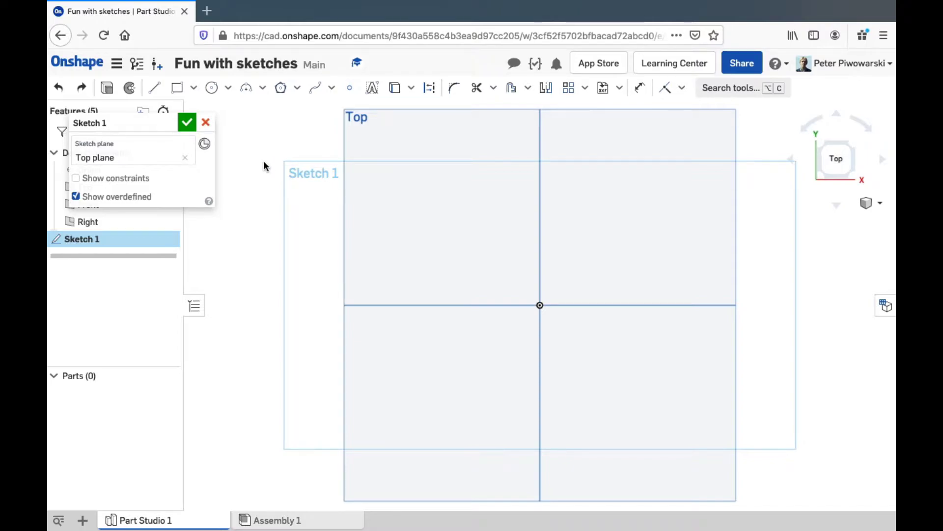
Step: Draw a trial Ø3.909 circle on the sketch origin, then undo it
{"action": "left_click", "coordinate": [211, 88]}
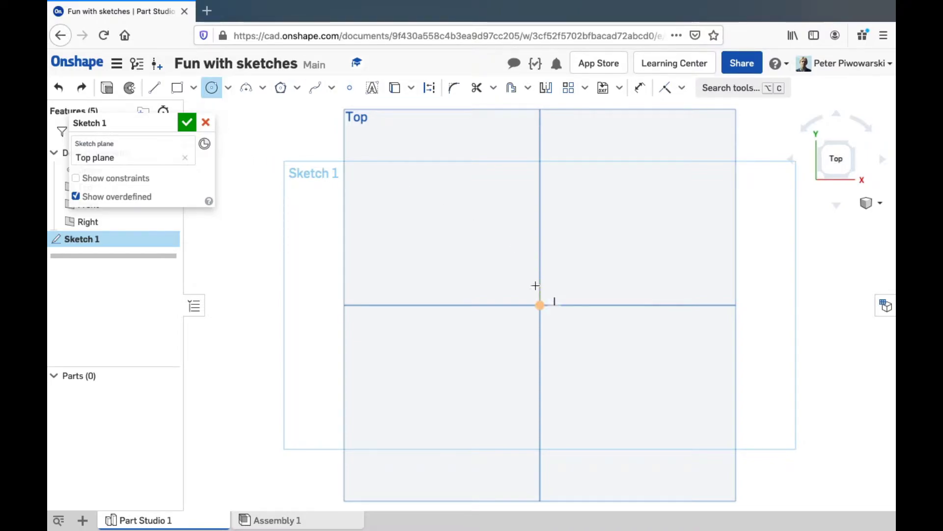
{"action": "left_click", "coordinate": [535, 307]}
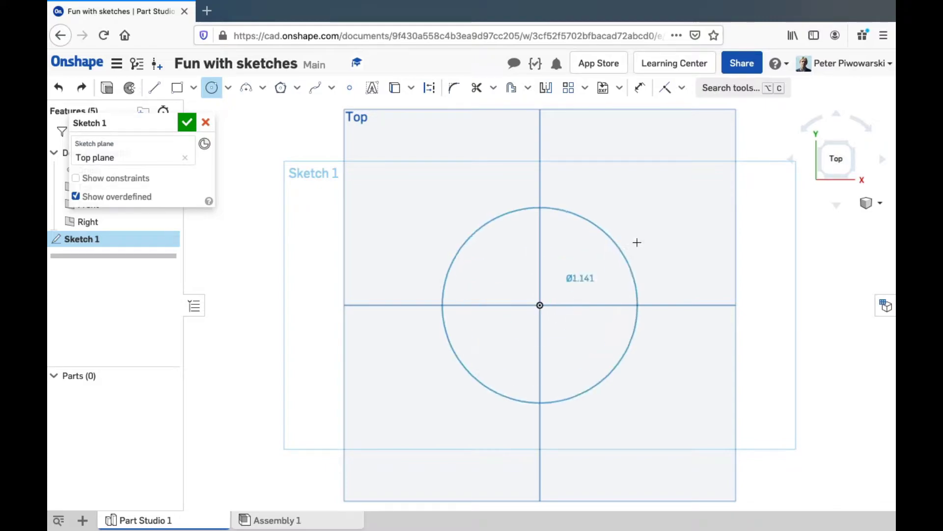
{"action": "left_click", "coordinate": [638, 227]}
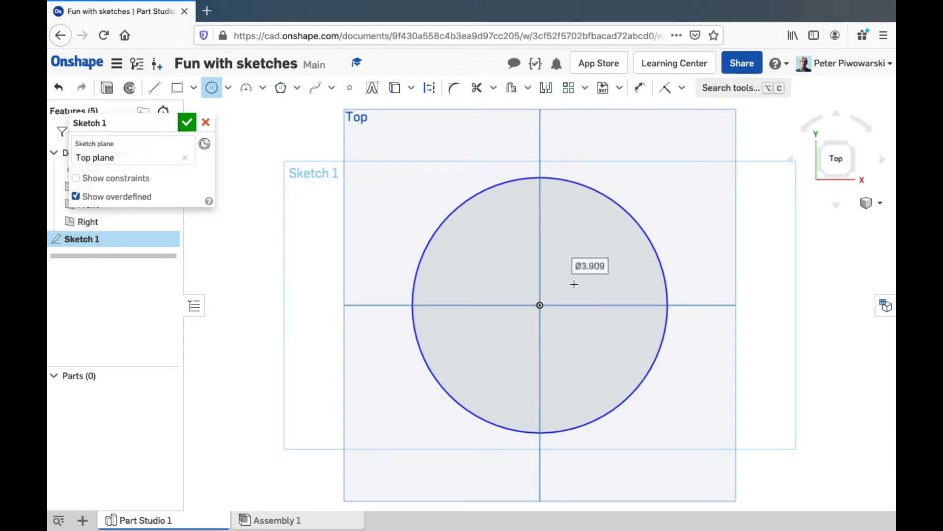
{"action": "key", "text": "Escape"}
{"action": "key", "text": "super+z"}
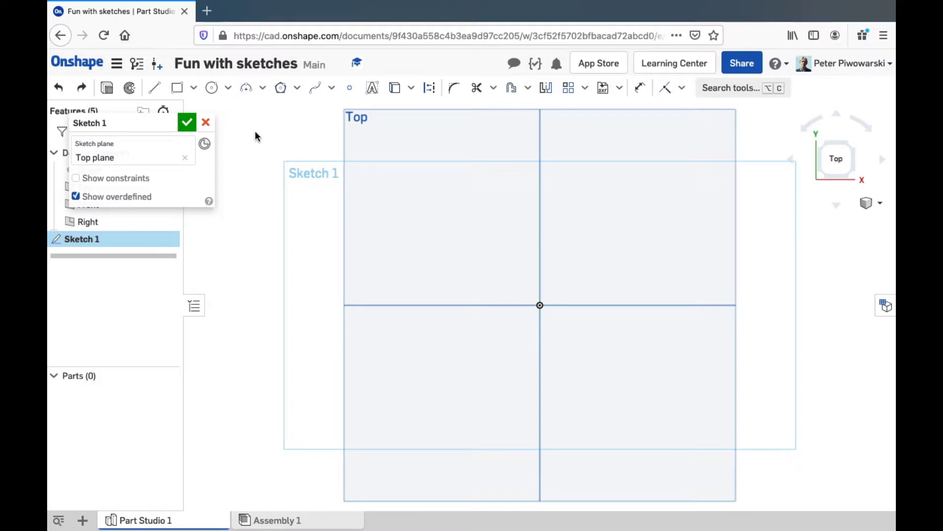
Step: Start a centre-point arc, then undo the unfinished arc
{"action": "left_click", "coordinate": [263, 89]}
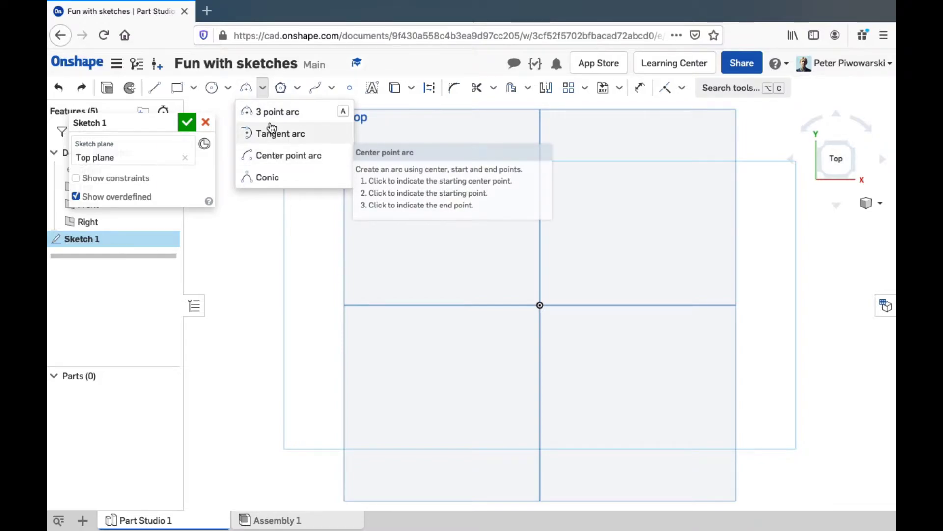
{"action": "left_click", "coordinate": [271, 157]}
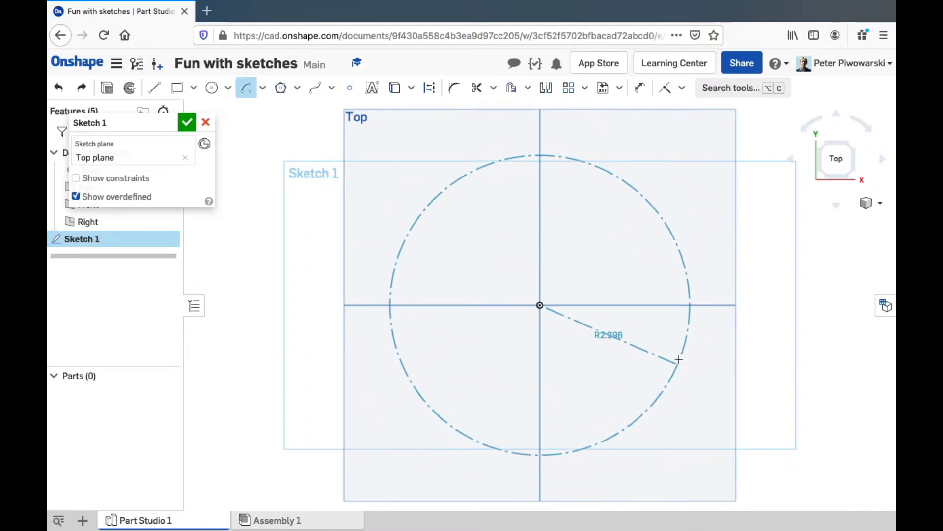
{"action": "left_click", "coordinate": [706, 358]}
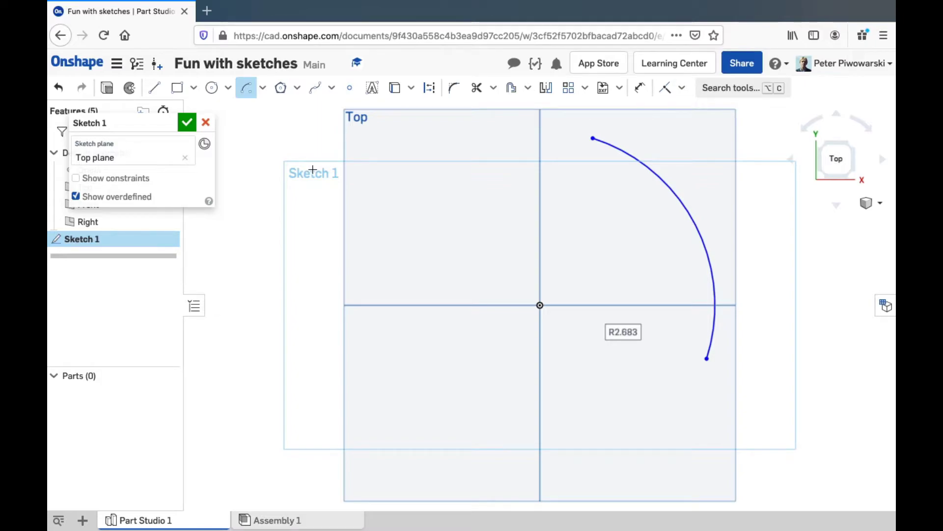
{"action": "key", "text": "ctrl+z"}
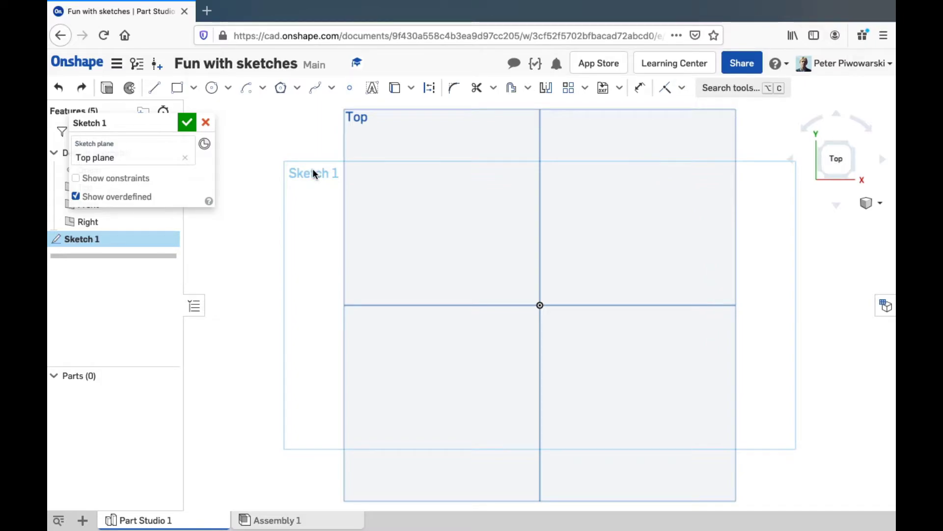
Step: Try a conic across the horizontal axis peaking above the origin, then undo it
{"action": "left_click", "coordinate": [332, 88]}
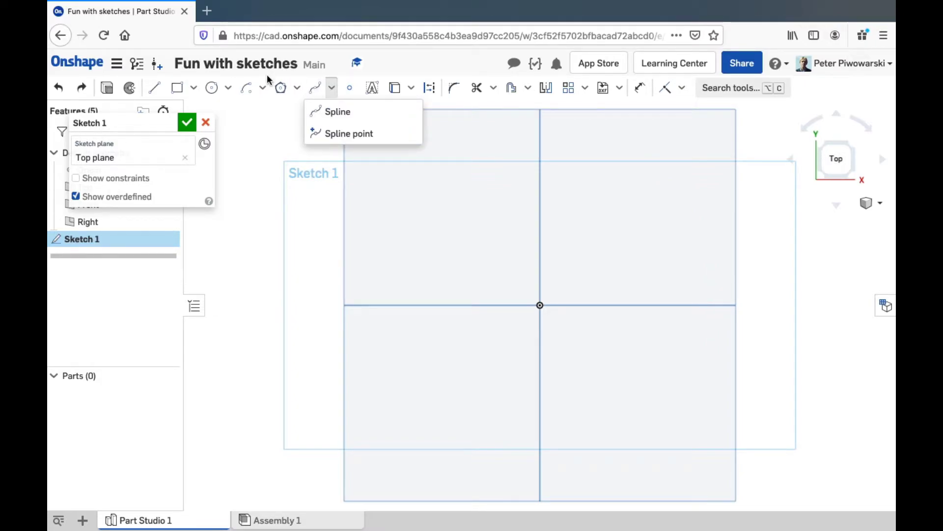
{"action": "left_click", "coordinate": [262, 90]}
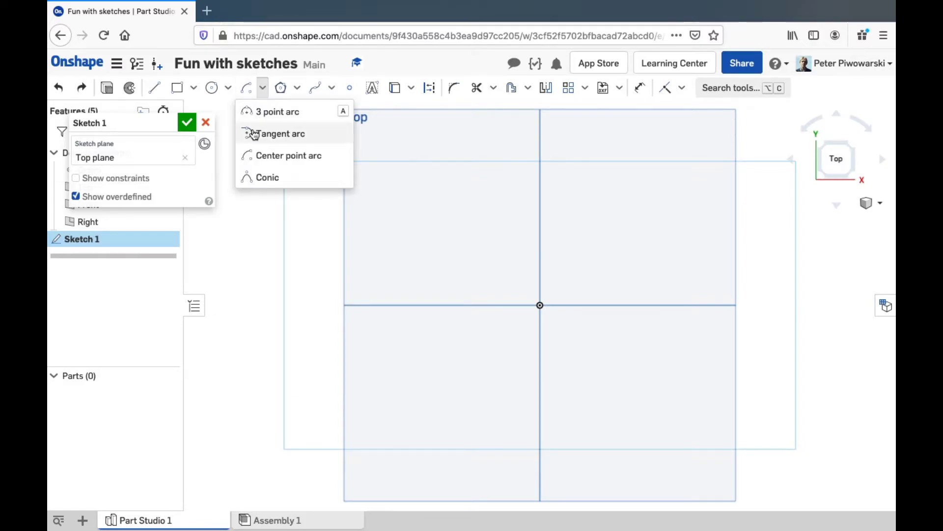
{"action": "left_click", "coordinate": [266, 178]}
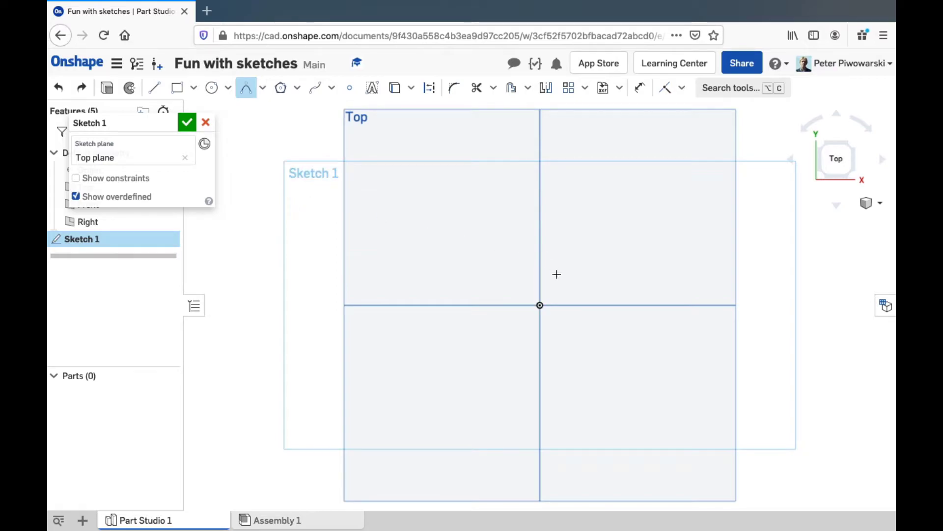
{"action": "left_click", "coordinate": [540, 305]}
{"action": "left_click", "coordinate": [646, 304]}
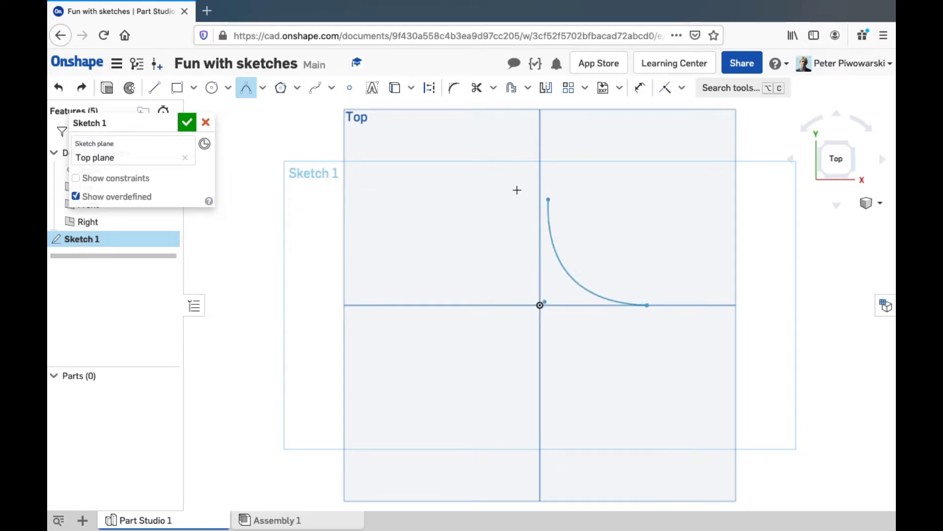
{"action": "left_click", "coordinate": [437, 306]}
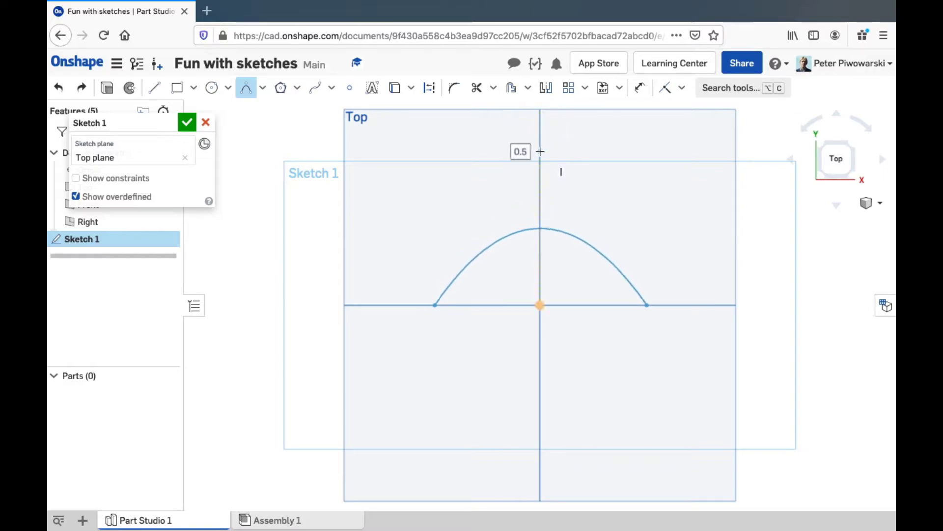
{"action": "scroll", "coordinate": [555, 355], "scroll_direction": "down", "scroll_amount": 10}
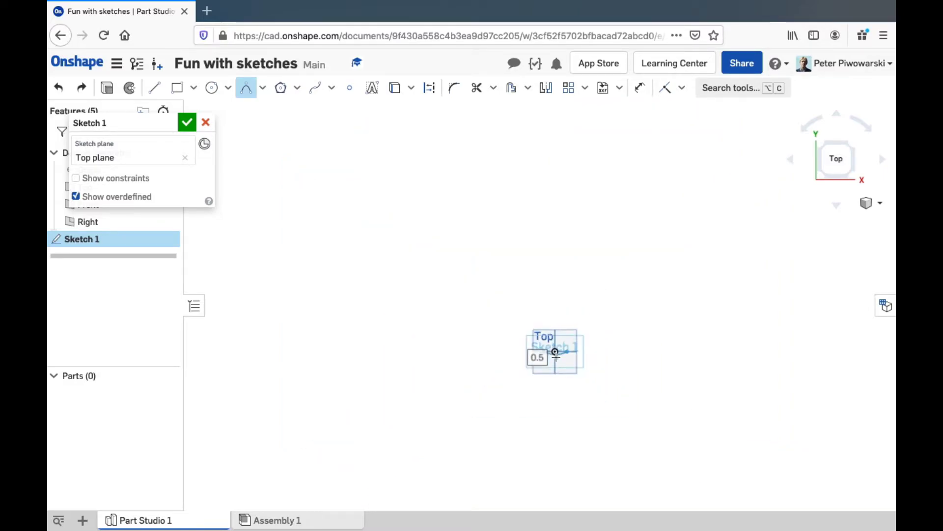
{"action": "left_click", "coordinate": [555, 255]}
{"action": "scroll", "coordinate": [554, 351], "scroll_direction": "up", "scroll_amount": 10}
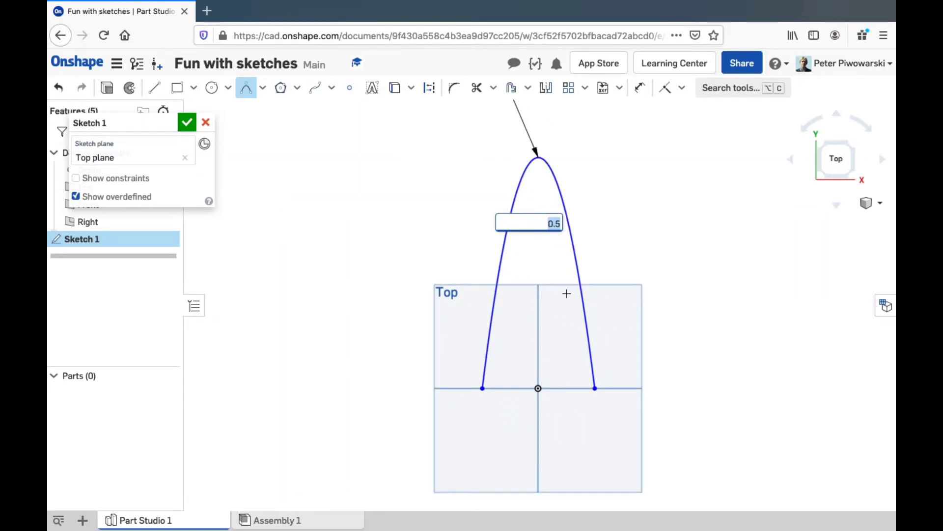
{"action": "key", "text": "Return"}
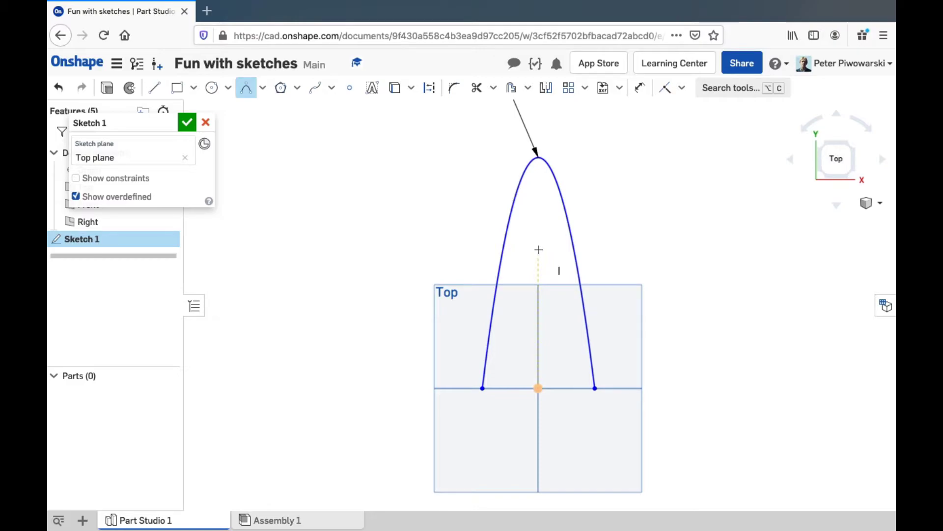
{"action": "key", "text": "Escape"}
{"action": "key", "text": "ctrl+z"}
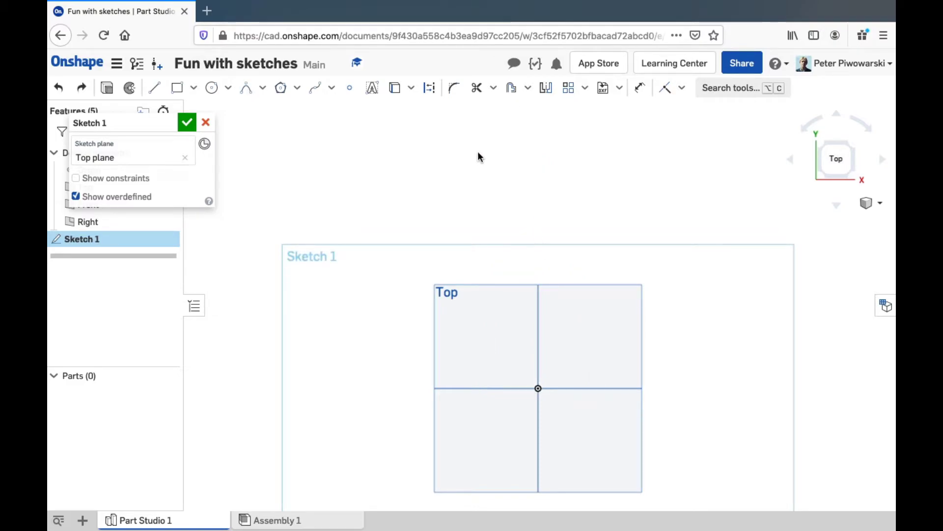
Step: Try a closed spline looping from the origin through four points, then undo it
{"action": "left_click", "coordinate": [318, 91]}
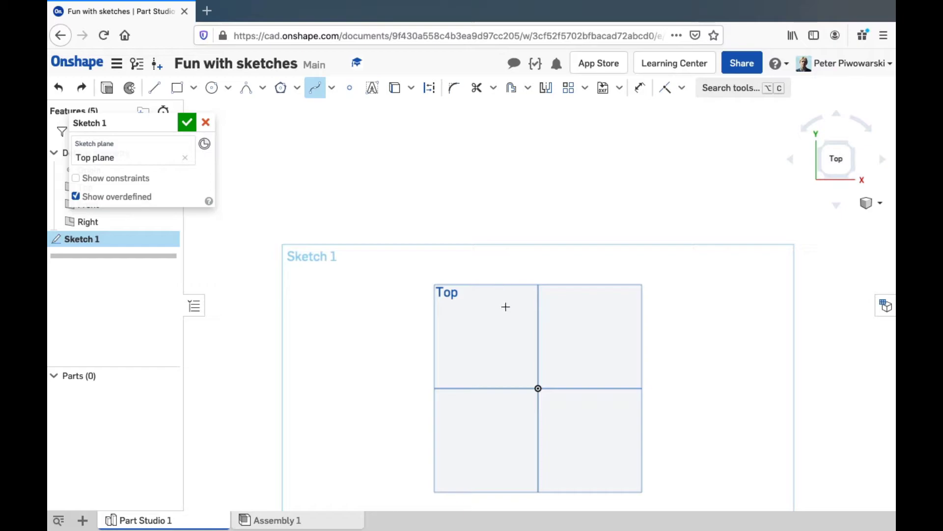
{"action": "scroll", "coordinate": [583, 427], "scroll_direction": "up", "scroll_amount": 4}
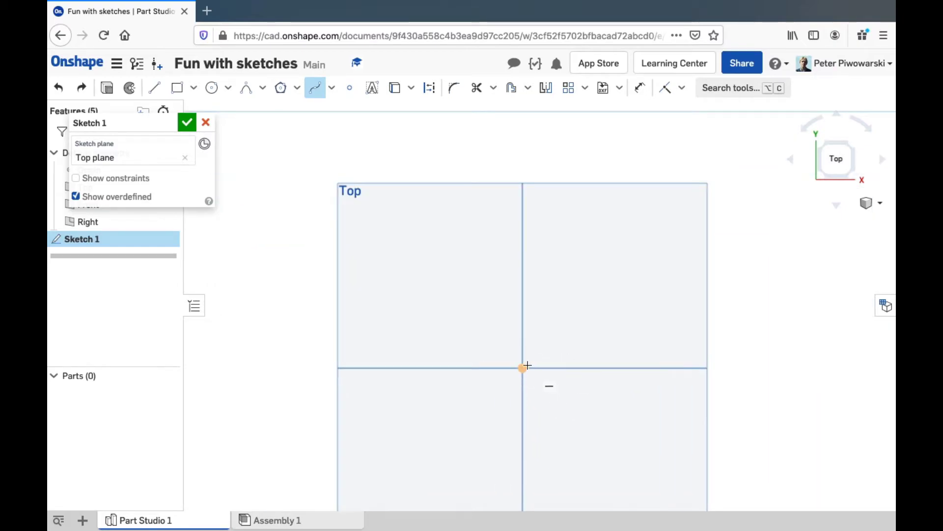
{"action": "left_click", "coordinate": [522, 368]}
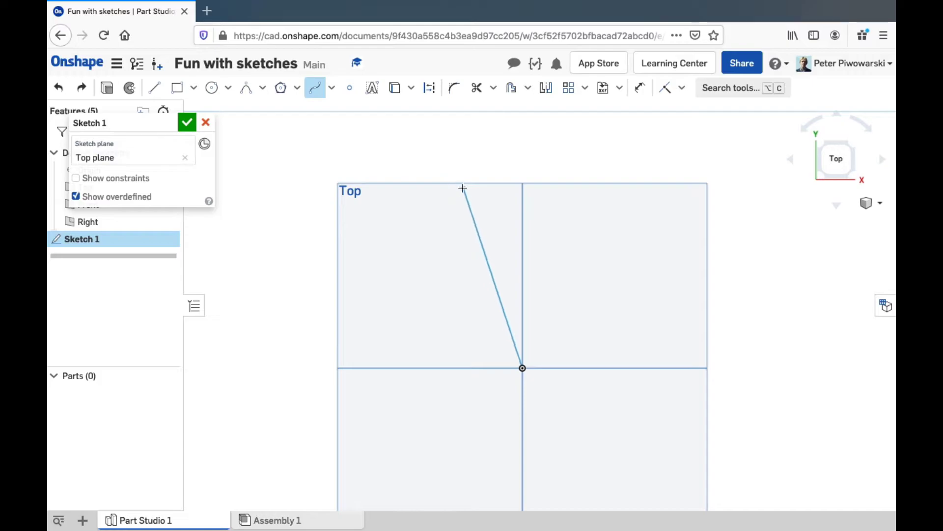
{"action": "left_click", "coordinate": [501, 204]}
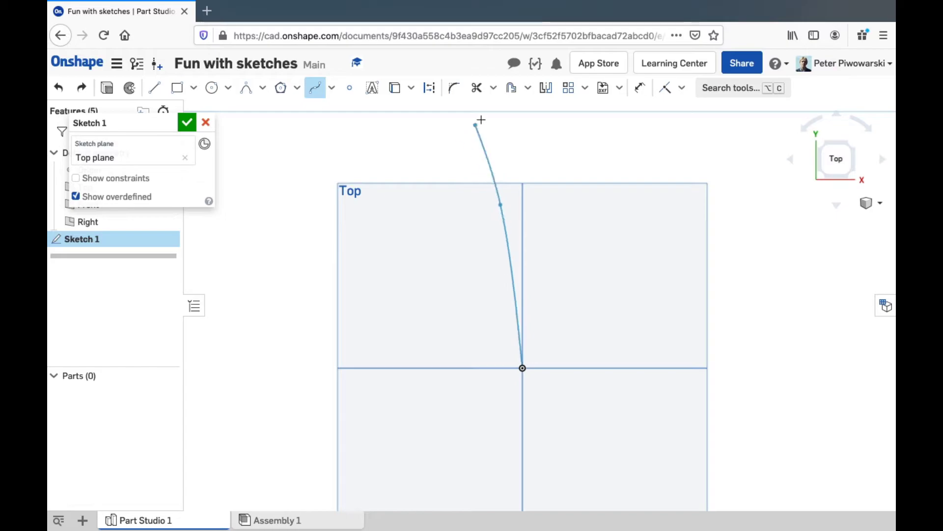
{"action": "left_click", "coordinate": [418, 142]}
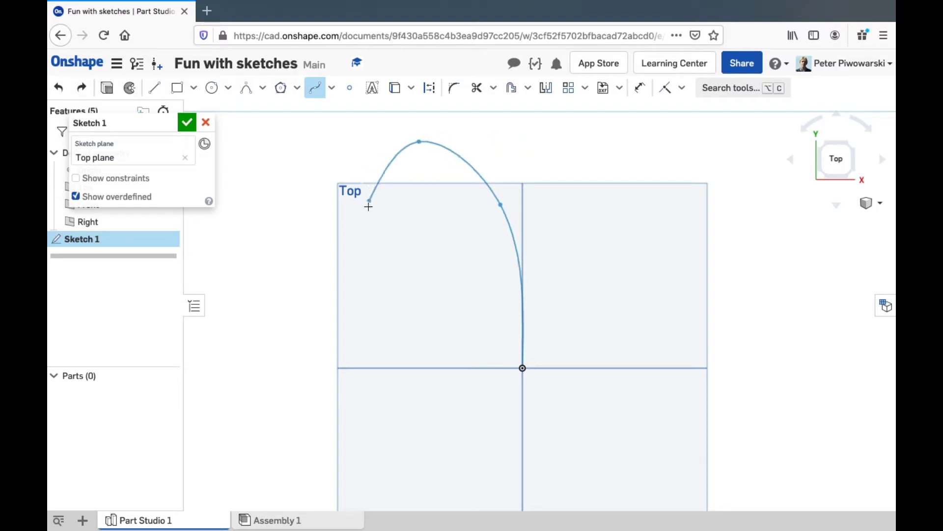
{"action": "left_click", "coordinate": [442, 343]}
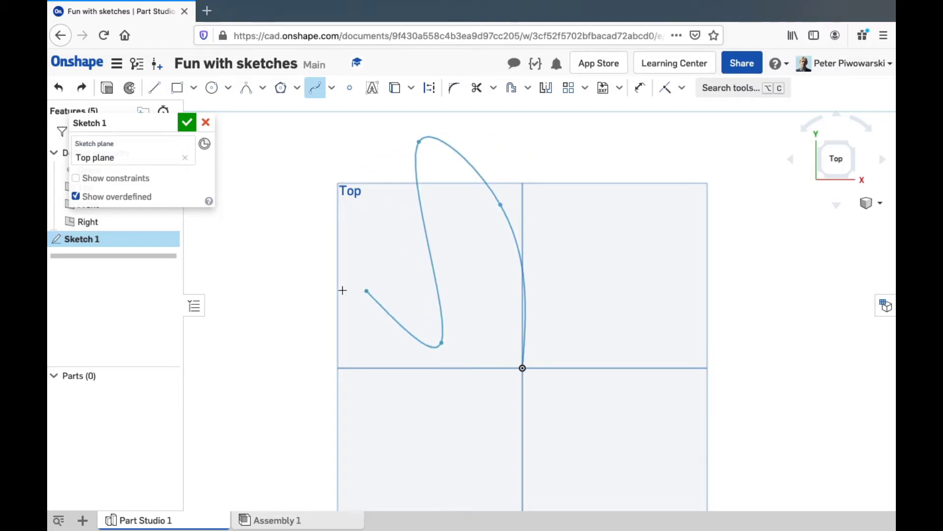
{"action": "left_click", "coordinate": [333, 434]}
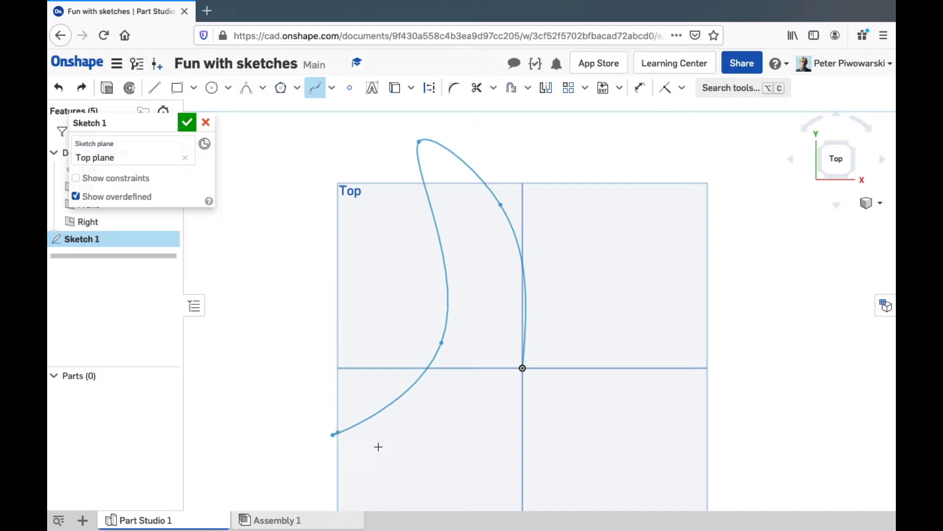
{"action": "left_click", "coordinate": [522, 368]}
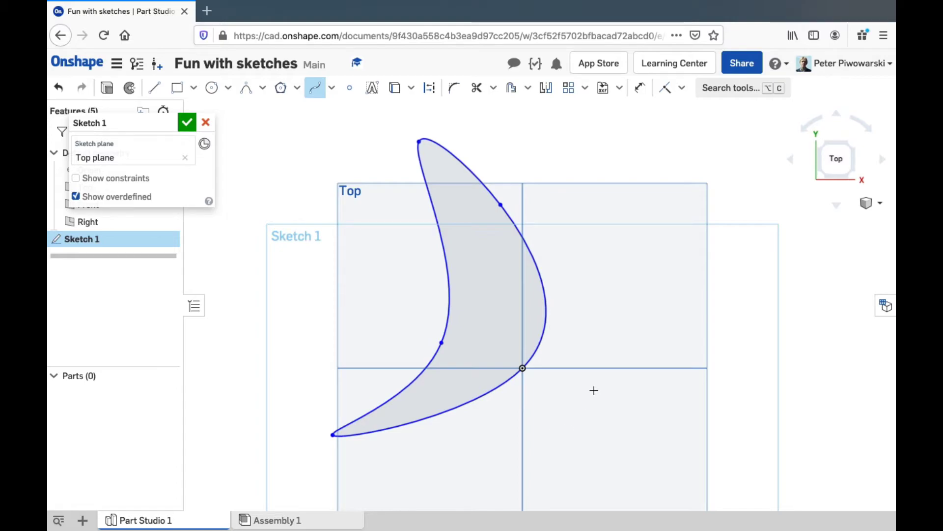
{"action": "key", "text": "ctrl+z"}
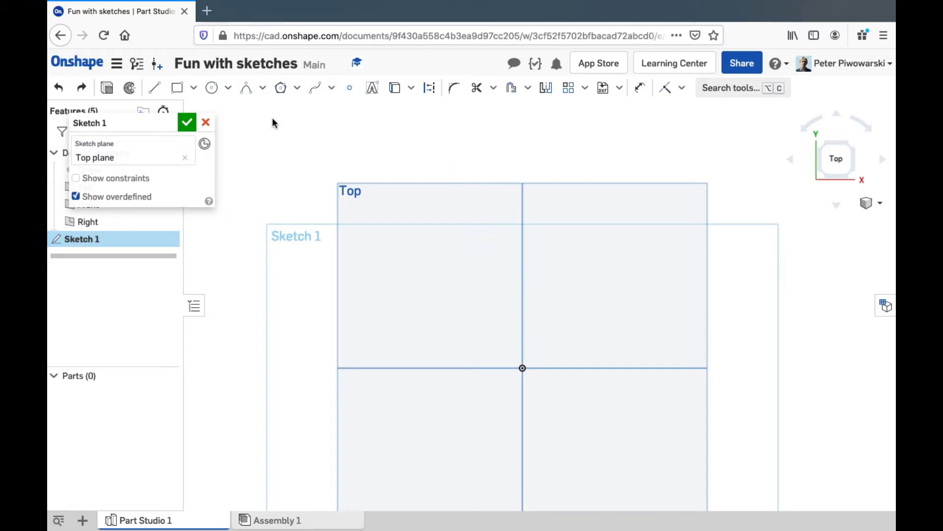
Step: Draw a Ø5.772 circle centred on the origin and start a line at its edge
{"action": "left_click", "coordinate": [213, 88]}
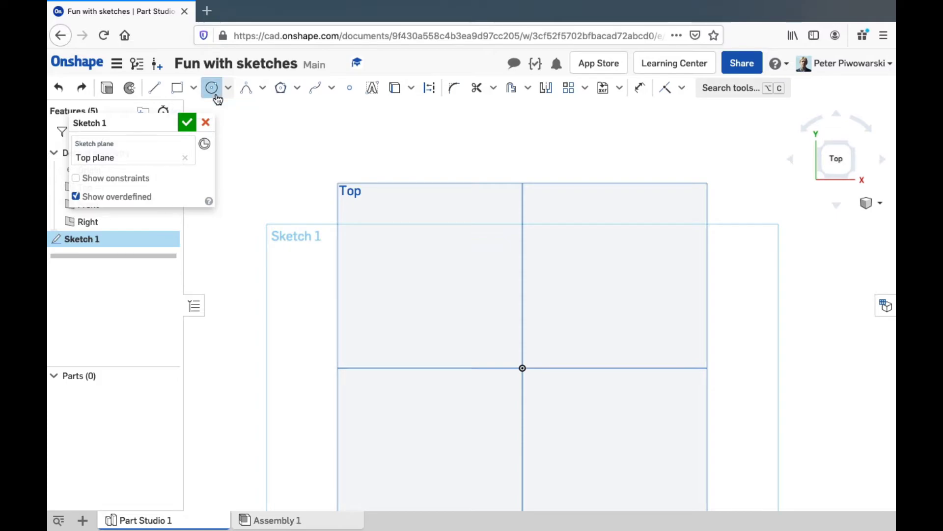
{"action": "left_click", "coordinate": [522, 368]}
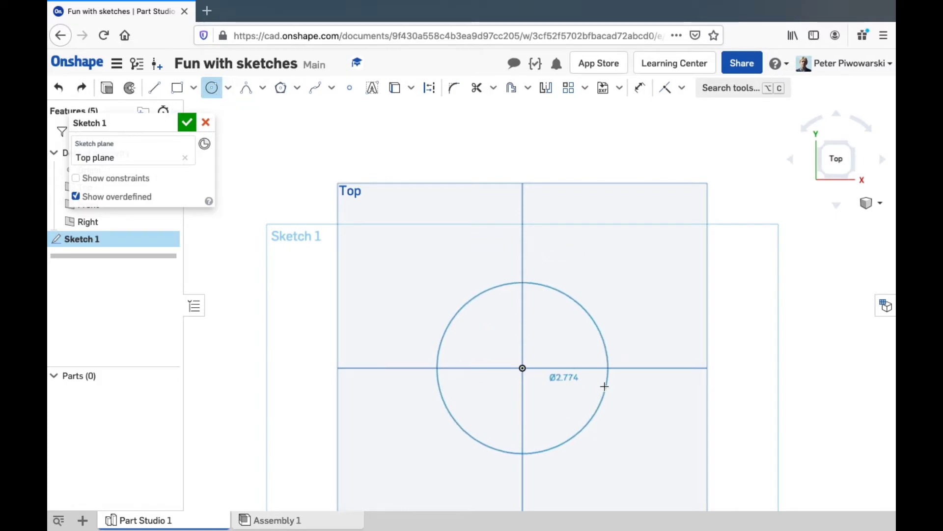
{"action": "left_click", "coordinate": [648, 244]}
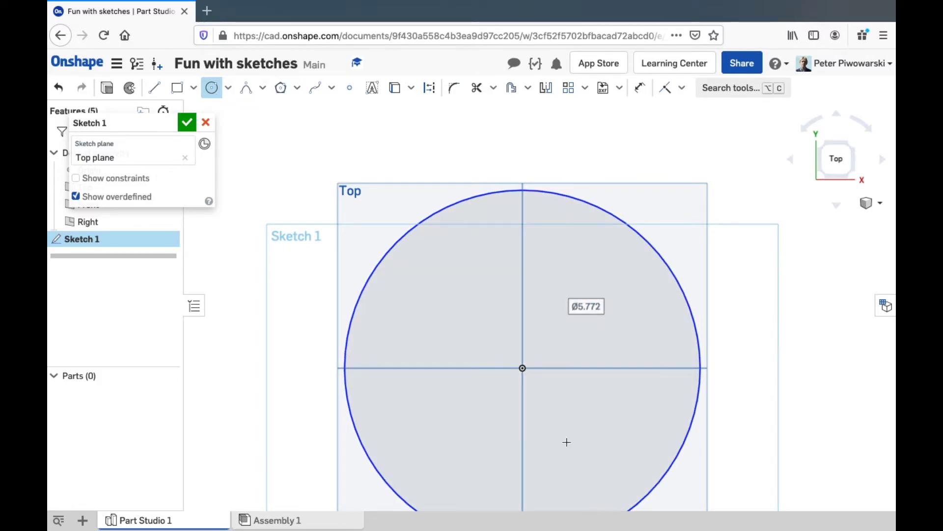
{"action": "left_click", "coordinate": [158, 89]}
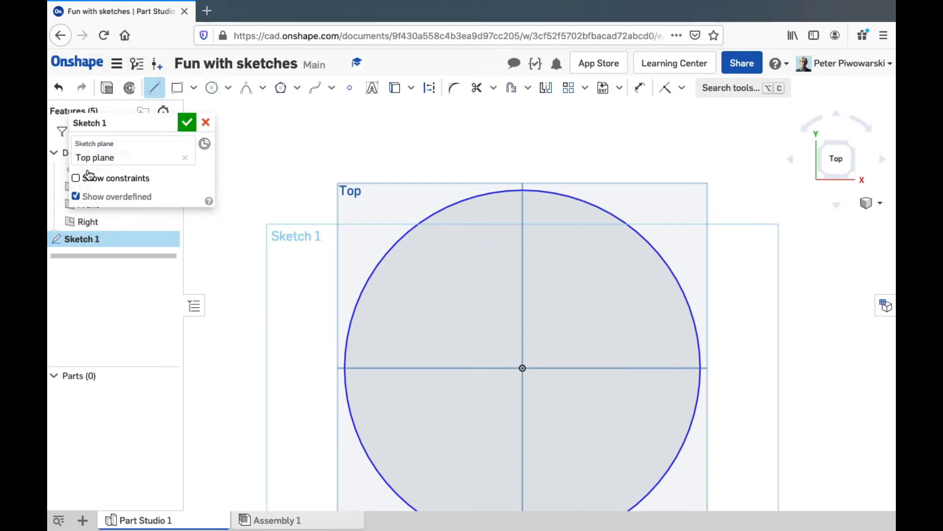
{"action": "left_click", "coordinate": [590, 204]}
Step: Draw the 2.316 and 2.377 notch lines meeting at a point inside the circle
{"action": "left_click", "coordinate": [554, 342]}
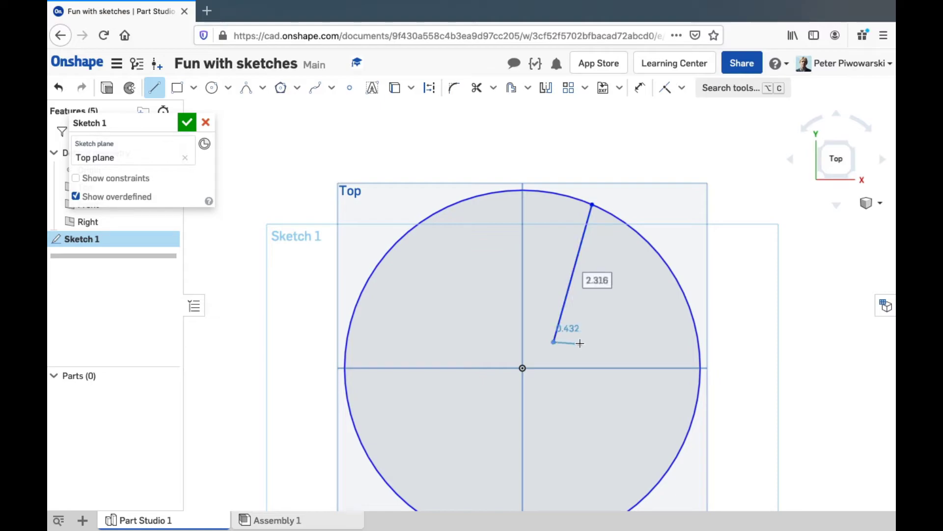
{"action": "left_click", "coordinate": [699, 352]}
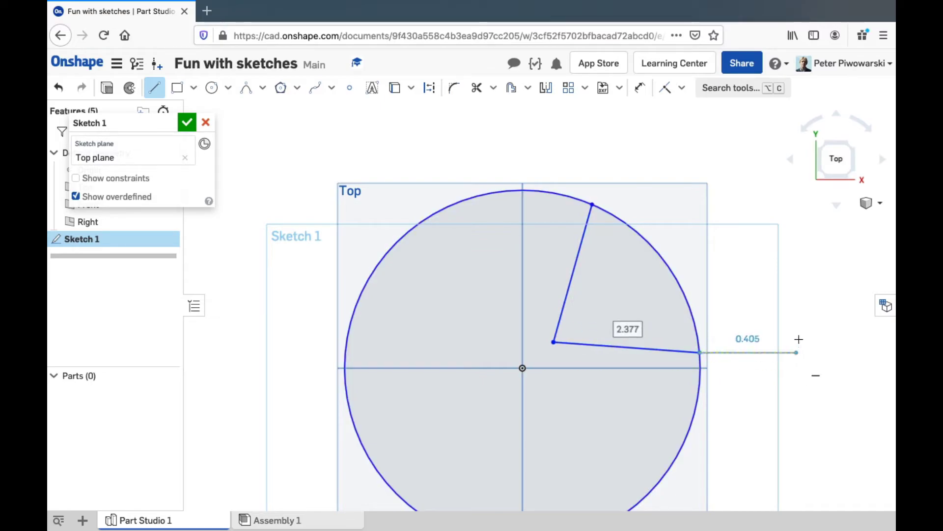
{"action": "key", "text": "Escape"}
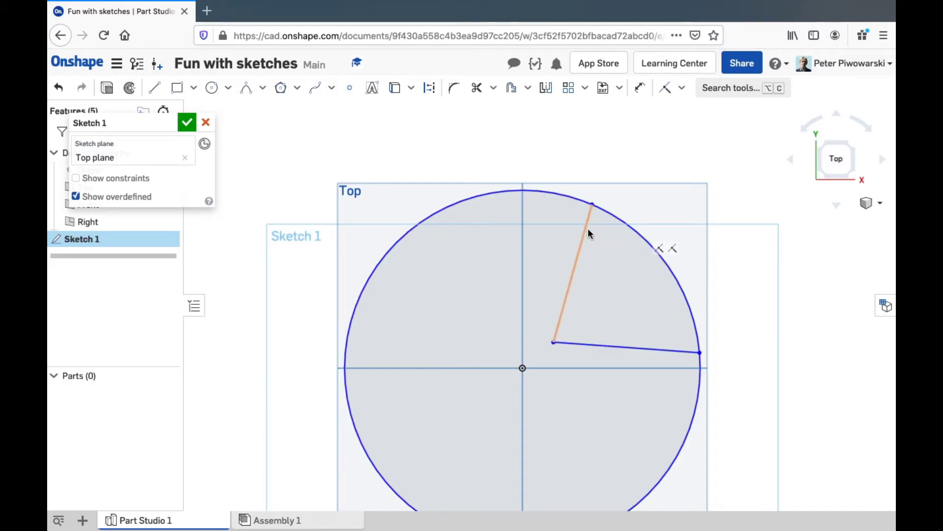
Step: Trim away the arc between the two notch lines and return to the Top view
{"action": "left_click", "coordinate": [492, 89]}
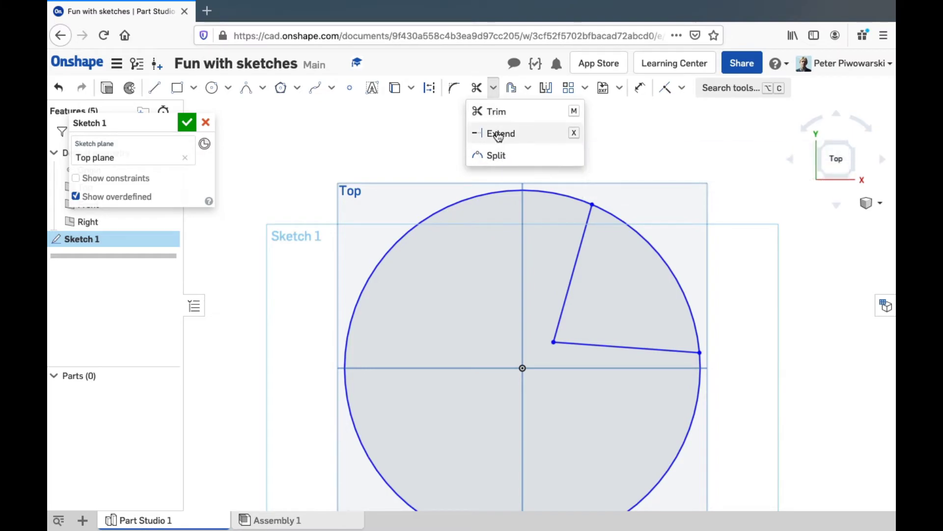
{"action": "left_click", "coordinate": [476, 90]}
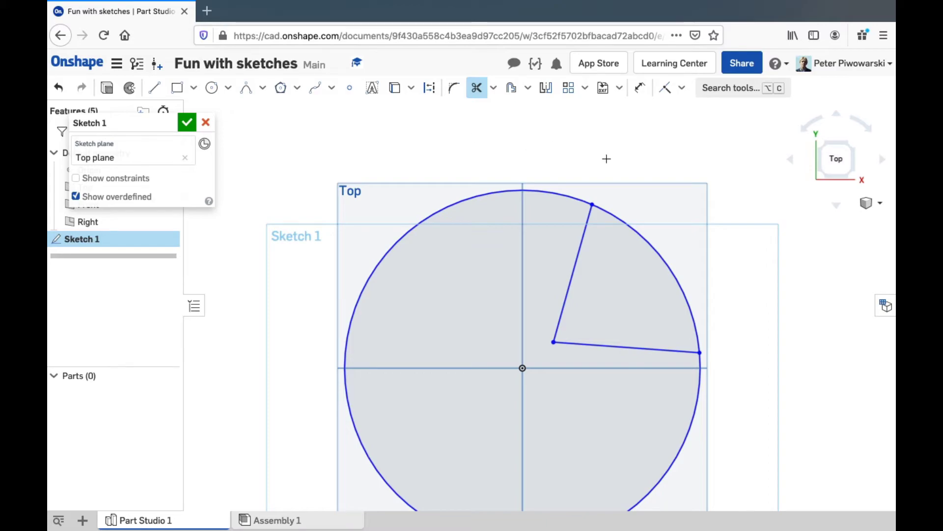
{"action": "left_click", "coordinate": [627, 225]}
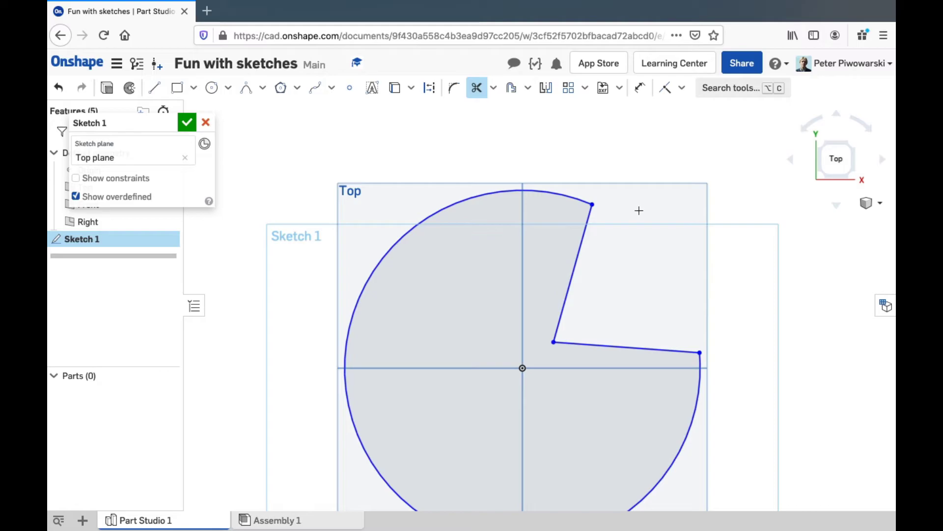
{"action": "right_click_drag", "start_coordinate": [680, 254], "coordinate": [654, 236]}
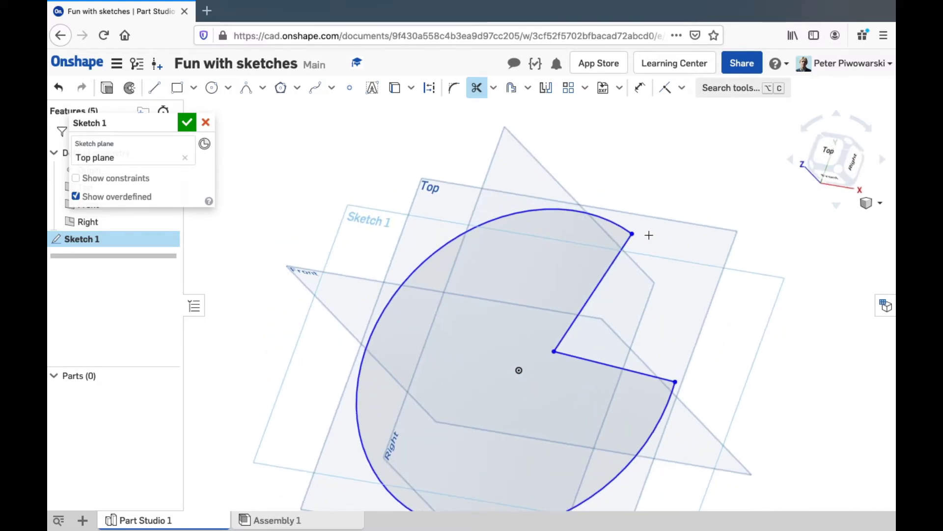
{"action": "left_click", "coordinate": [822, 162]}
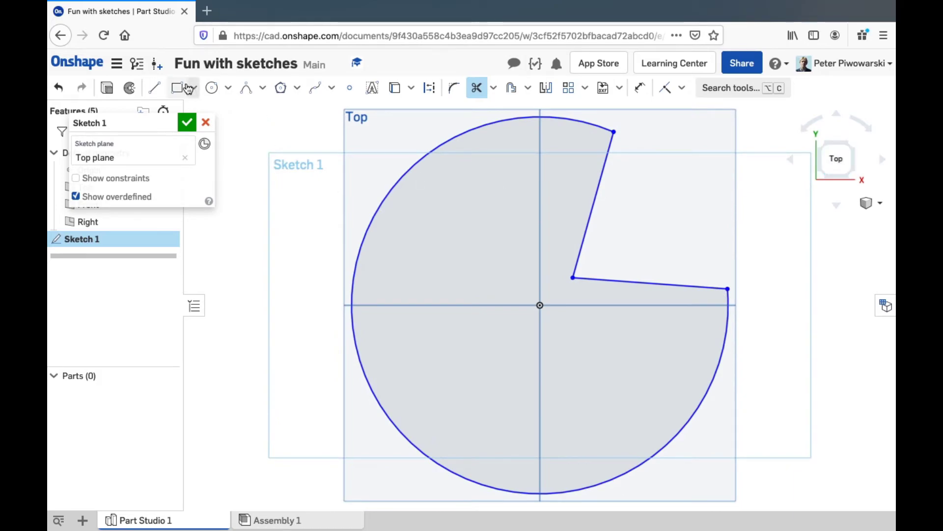
Step: Draw a 1.191 line across the notch's inner corner and trim off both leftover corner pieces
{"action": "left_click", "coordinate": [155, 87]}
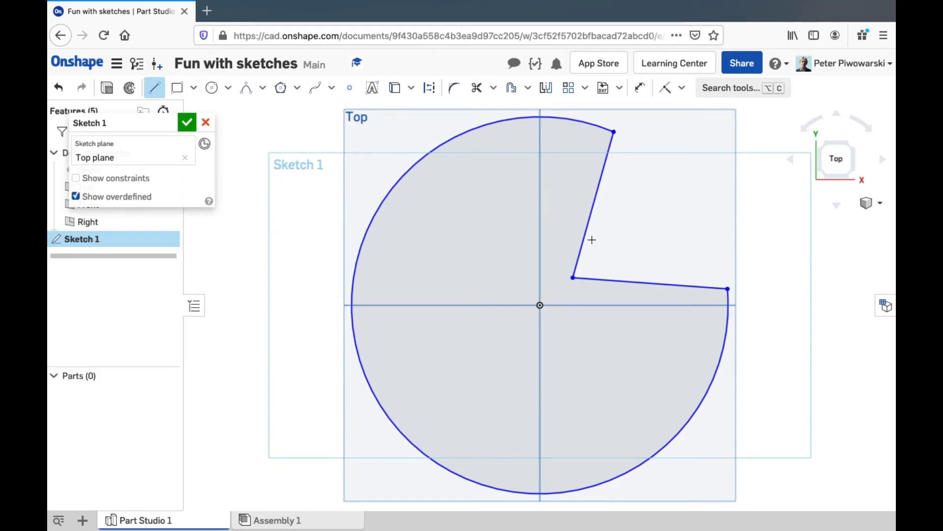
{"action": "left_click", "coordinate": [589, 221]}
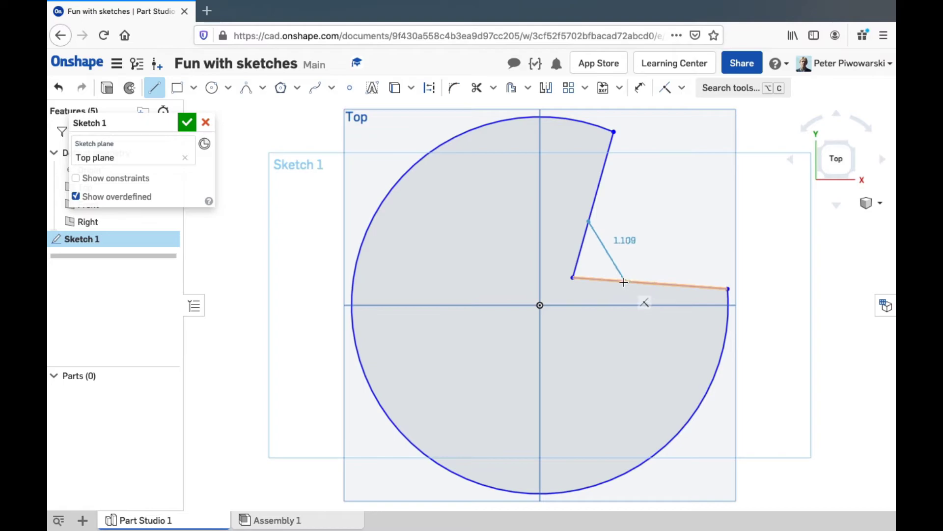
{"action": "left_click", "coordinate": [630, 284]}
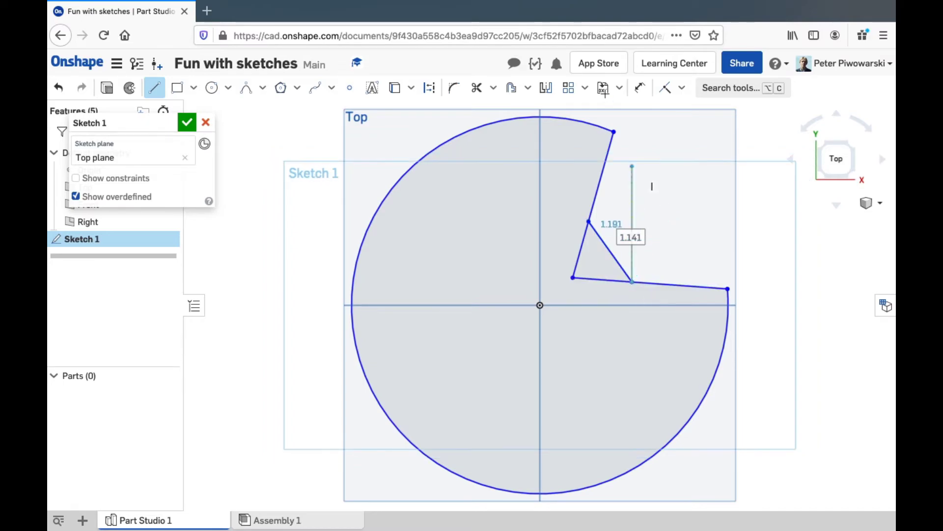
{"action": "left_click", "coordinate": [477, 89]}
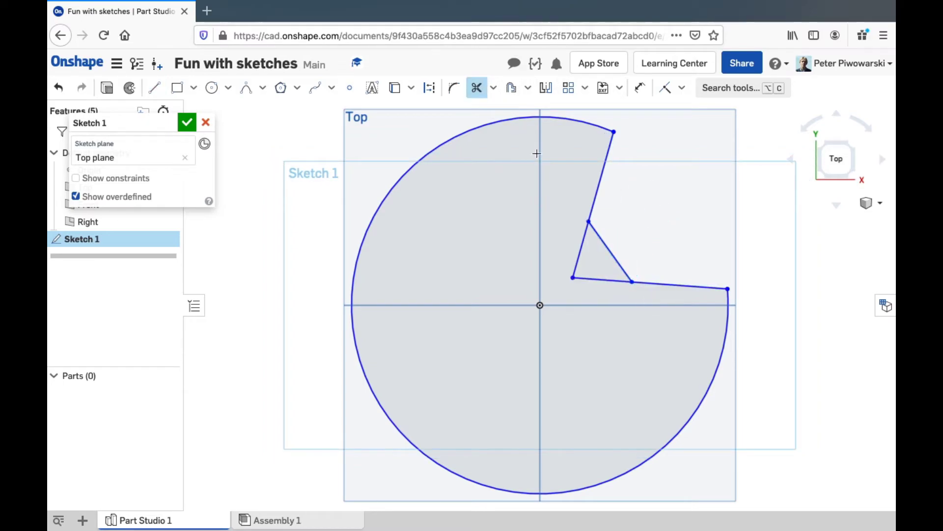
{"action": "left_click", "coordinate": [581, 250]}
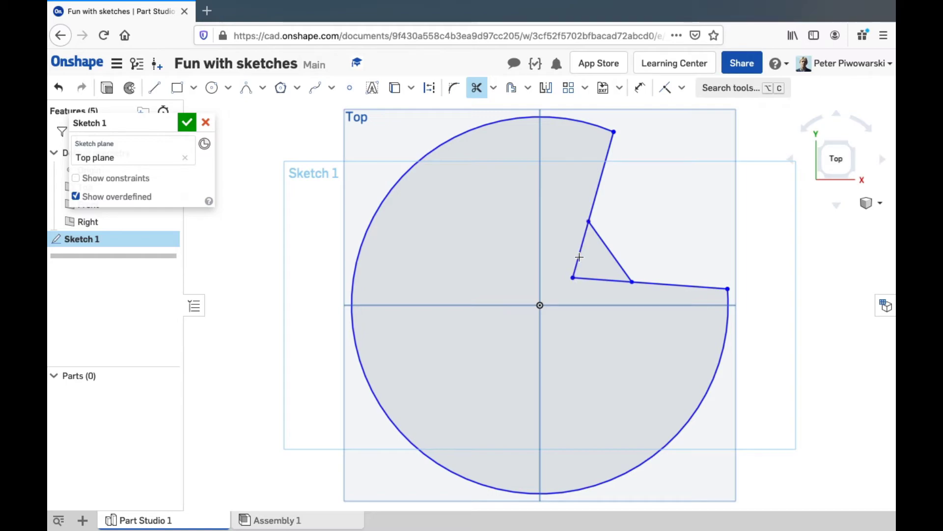
{"action": "left_click", "coordinate": [611, 281]}
{"action": "left_click", "coordinate": [467, 94]}
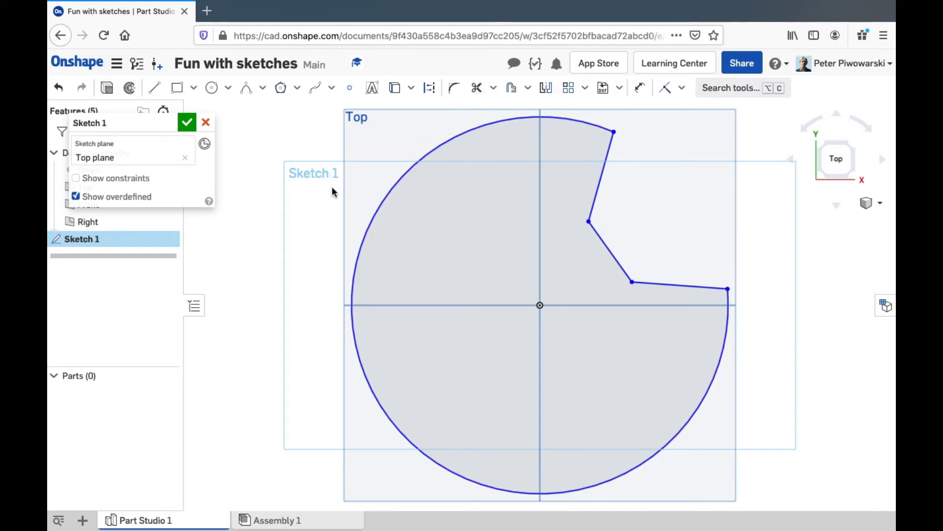
{"action": "scroll", "coordinate": [332, 189], "scroll_direction": "down", "scroll_amount": 2}
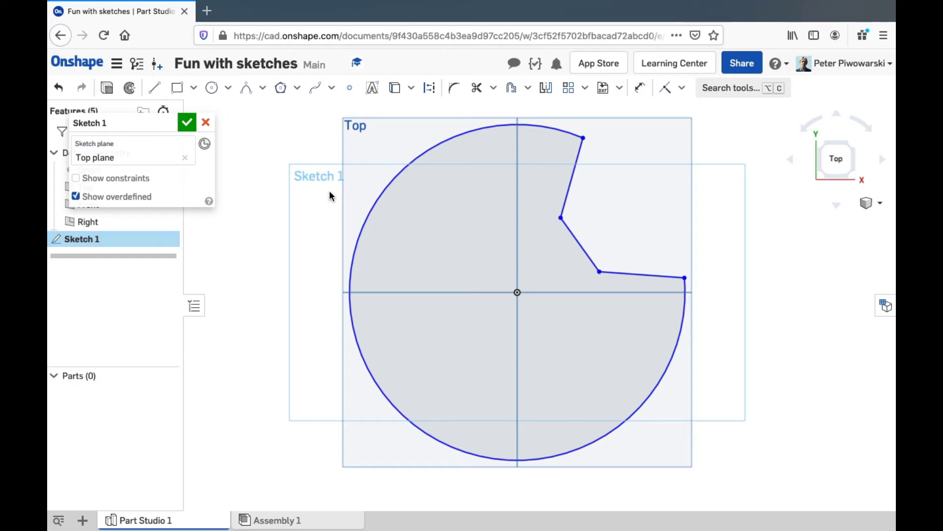
Step: Offset the whole notched profile by 0.125 in and close Sketch 1
{"action": "double_click", "coordinate": [375, 200]}
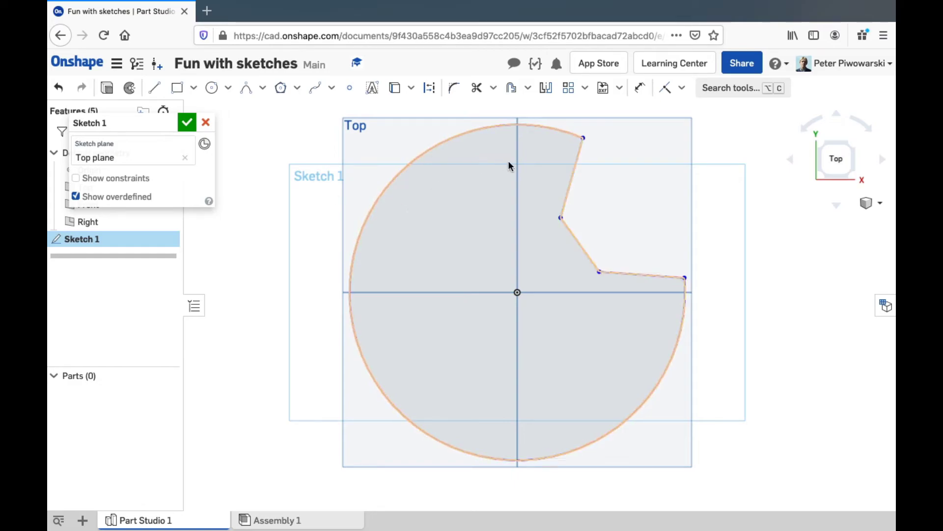
{"action": "left_click", "coordinate": [399, 130]}
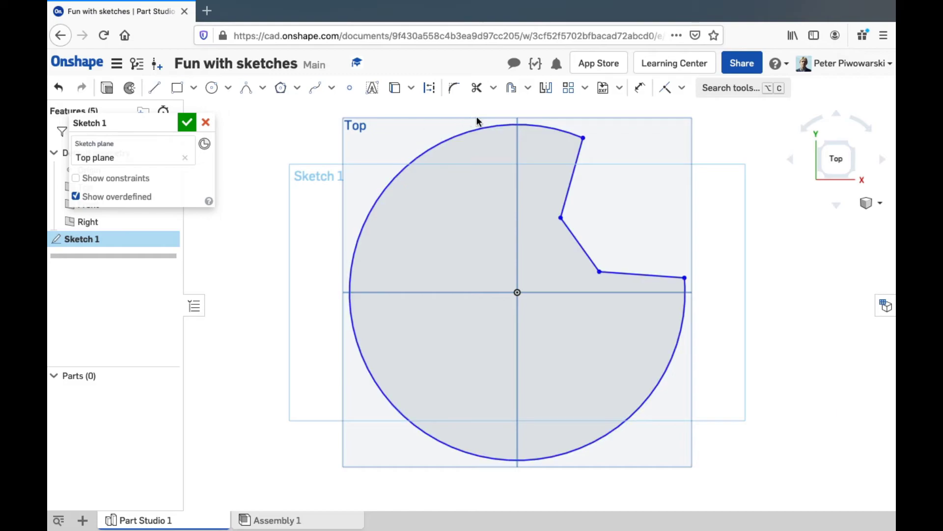
{"action": "left_click", "coordinate": [525, 89]}
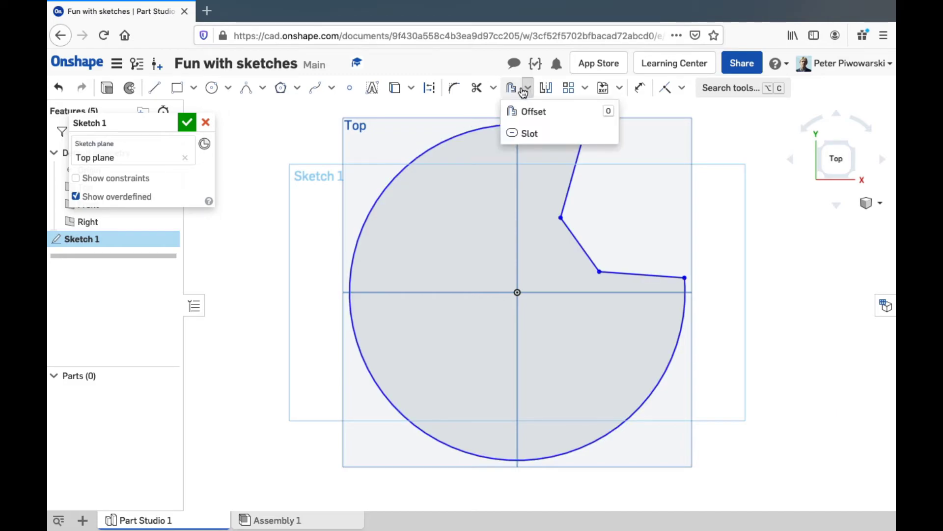
{"action": "left_click", "coordinate": [513, 89]}
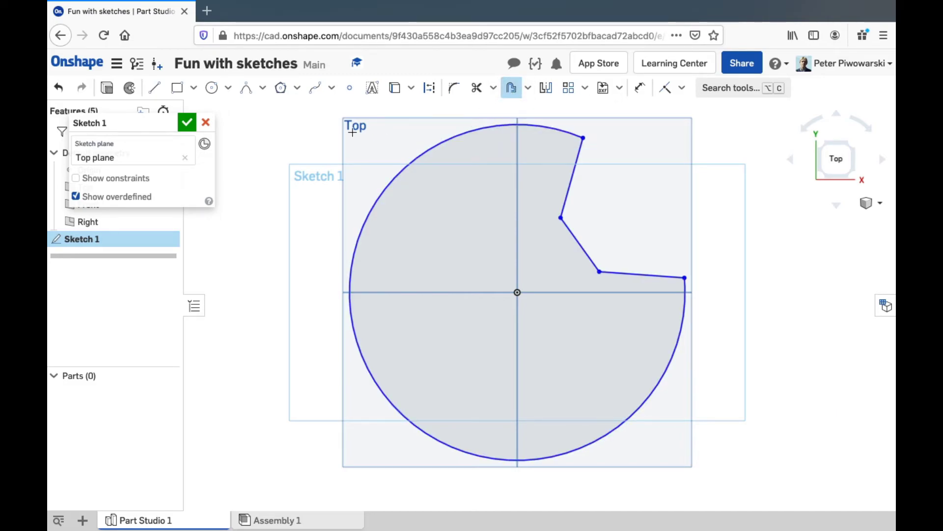
{"action": "scroll", "coordinate": [353, 132], "scroll_direction": "down", "scroll_amount": 2}
{"action": "mouse_move", "coordinate": [318, 110]}
{"action": "left_mouse_down"}
{"action": "mouse_move", "coordinate": [585, 266]}
{"action": "mouse_move", "coordinate": [649, 334]}
{"action": "mouse_move", "coordinate": [665, 437]}
{"action": "left_mouse_up"}
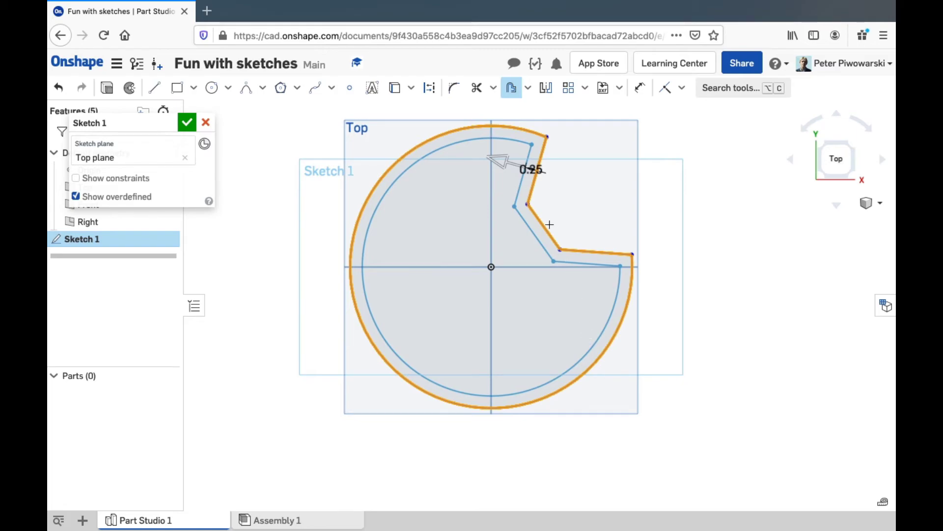
{"action": "mouse_move", "coordinate": [497, 161]}
{"action": "left_mouse_down"}
{"action": "mouse_move", "coordinate": [518, 164]}
{"action": "mouse_move", "coordinate": [471, 167]}
{"action": "mouse_move", "coordinate": [560, 176]}
{"action": "mouse_move", "coordinate": [435, 202]}
{"action": "mouse_move", "coordinate": [512, 202]}
{"action": "mouse_move", "coordinate": [562, 191]}
{"action": "mouse_move", "coordinate": [554, 184]}
{"action": "mouse_move", "coordinate": [608, 181]}
{"action": "mouse_move", "coordinate": [557, 176]}
{"action": "mouse_move", "coordinate": [605, 187]}
{"action": "mouse_move", "coordinate": [522, 196]}
{"action": "mouse_move", "coordinate": [492, 182]}
{"action": "left_mouse_up"}
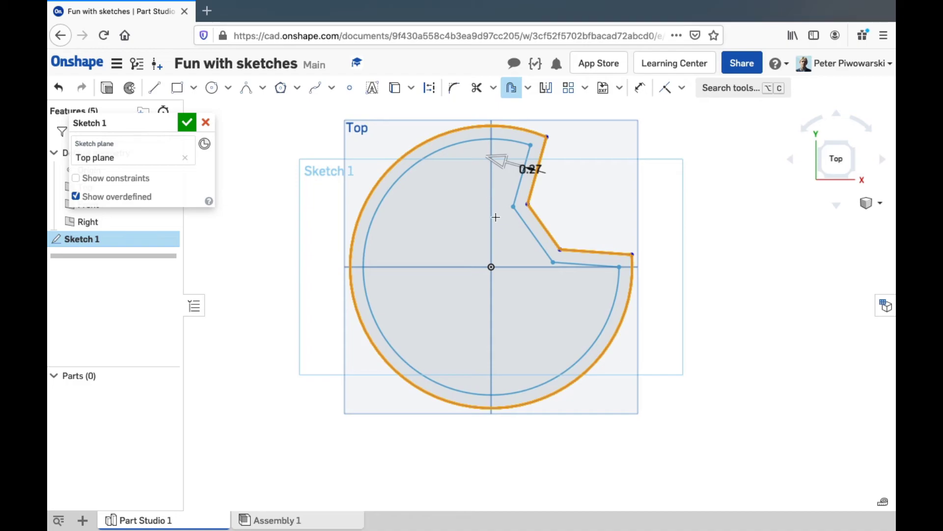
{"action": "double_click", "coordinate": [531, 170]}
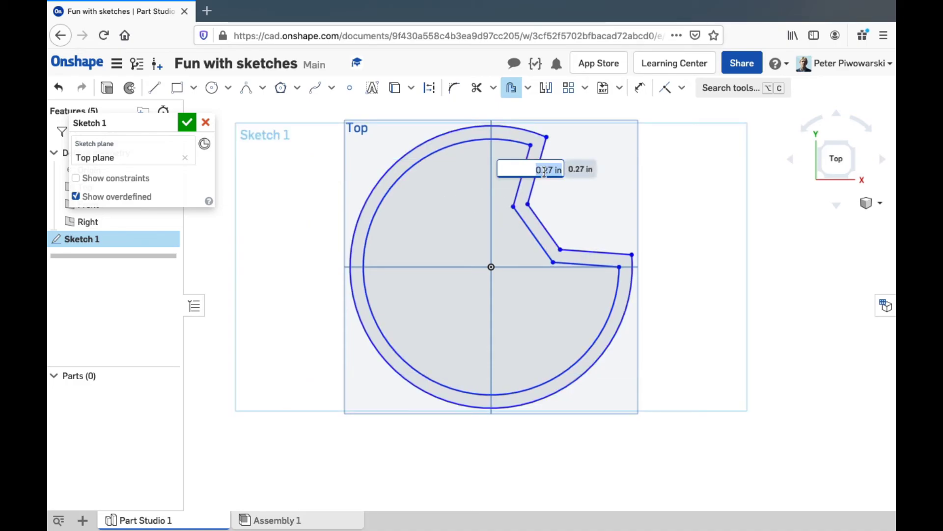
{"action": "type", "text": "0.1"}
{"action": "key", "text": "Return"}
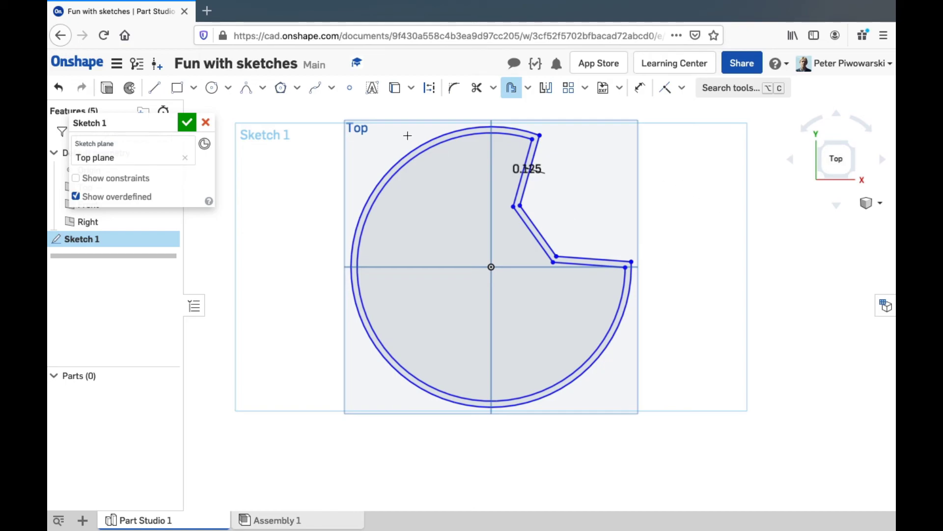
{"action": "left_click", "coordinate": [187, 124]}
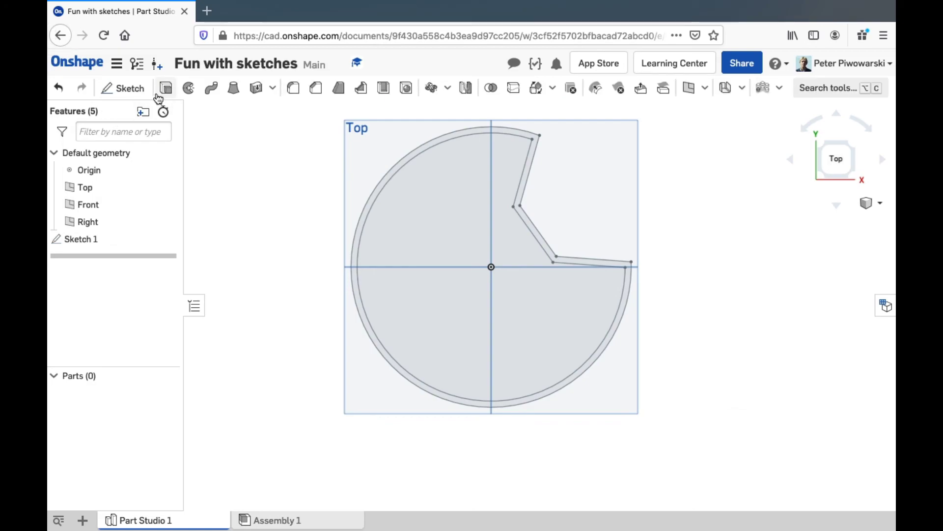
Step: Extrude the thin wall region 1 in to create Part 1
{"action": "left_click", "coordinate": [160, 94]}
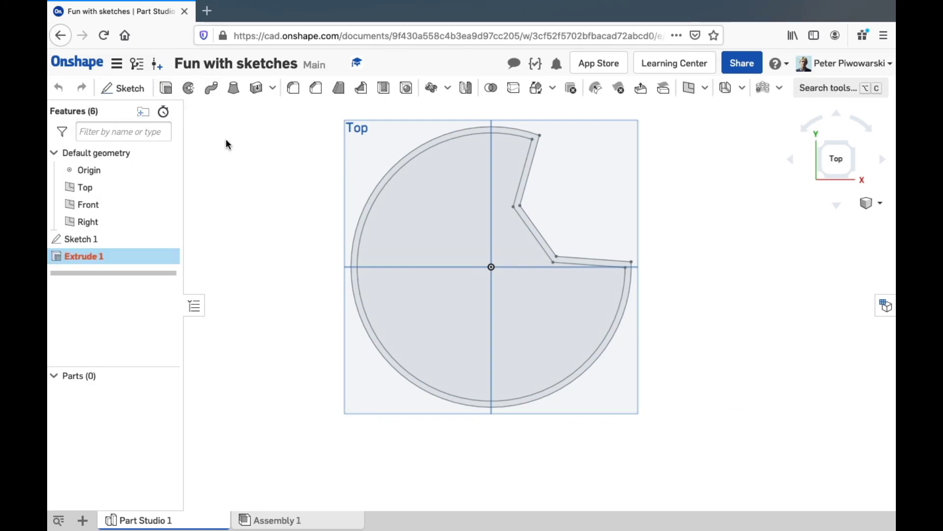
{"action": "left_click", "coordinate": [392, 171]}
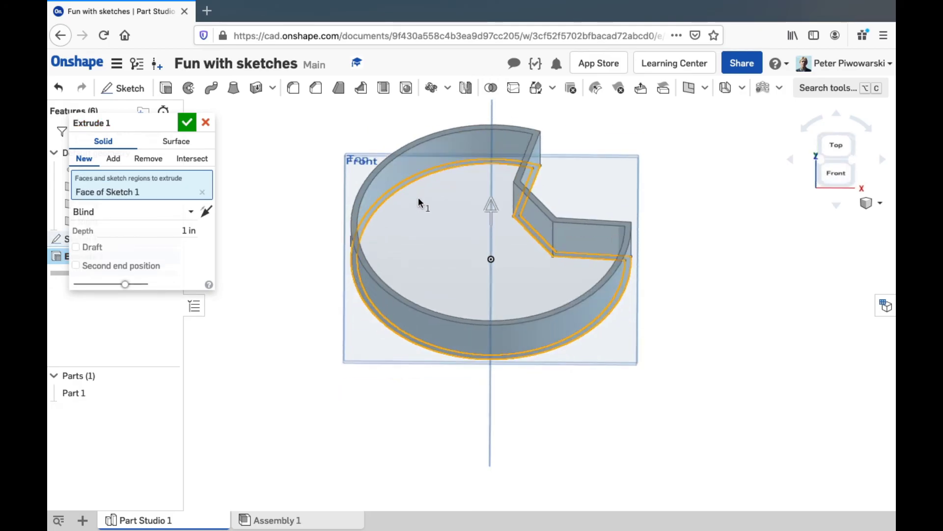
{"action": "left_click", "coordinate": [187, 122]}
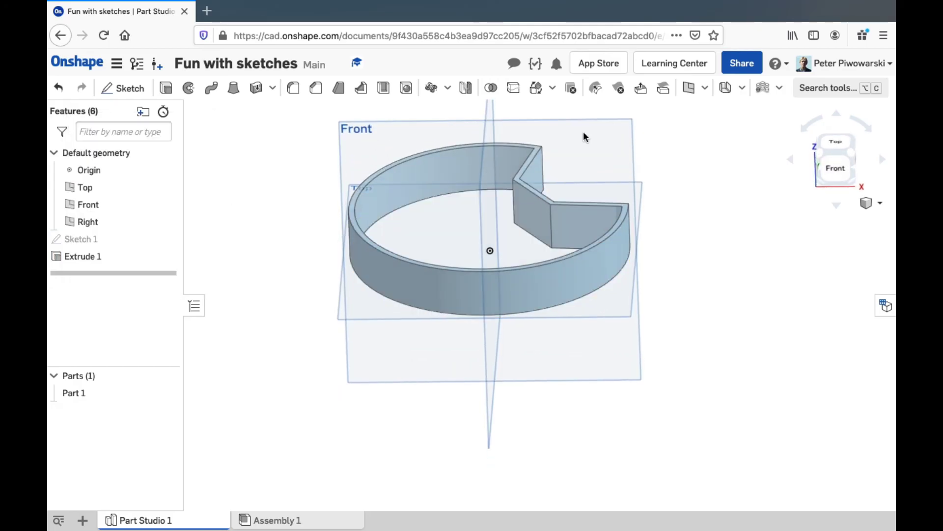
{"action": "right_click_drag", "start_coordinate": [659, 175], "coordinate": [665, 209]}
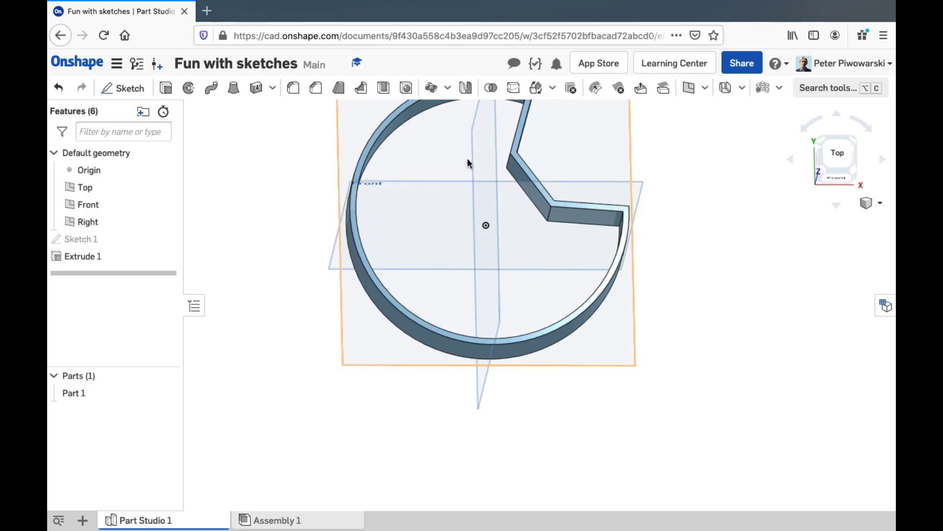
{"action": "scroll", "coordinate": [471, 164], "scroll_direction": "up", "scroll_amount": 2}
{"action": "scroll", "coordinate": [470, 163], "scroll_direction": "down", "scroll_amount": 5}
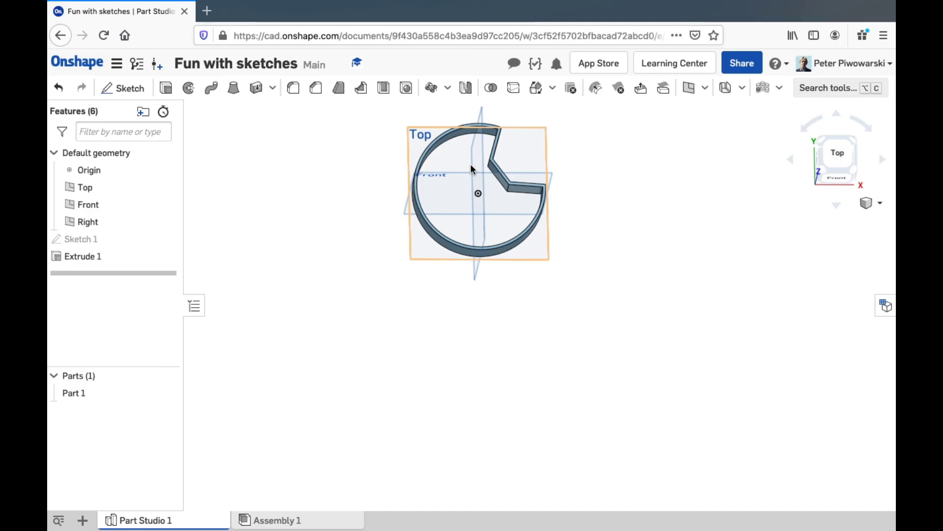
{"action": "scroll", "coordinate": [470, 127], "scroll_direction": "up", "scroll_amount": 3}
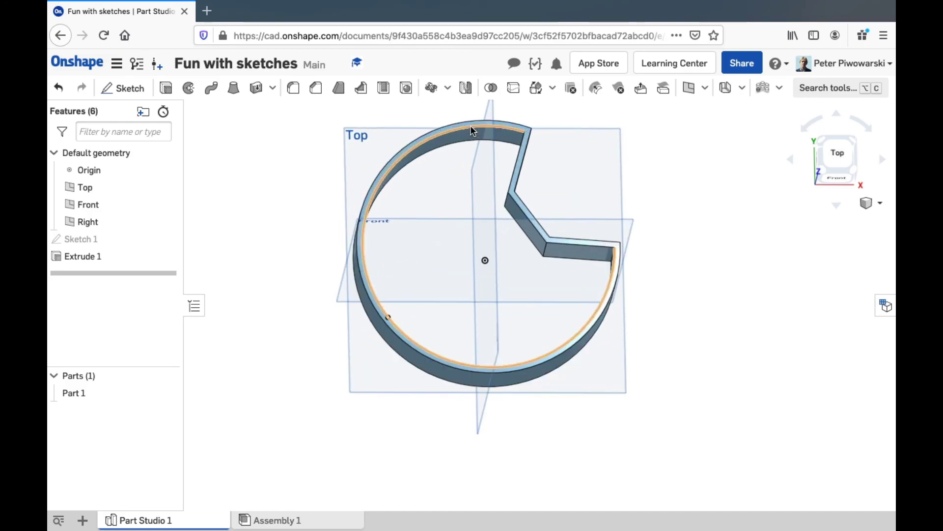
{"action": "scroll", "coordinate": [471, 126], "scroll_direction": "up", "scroll_amount": 3}
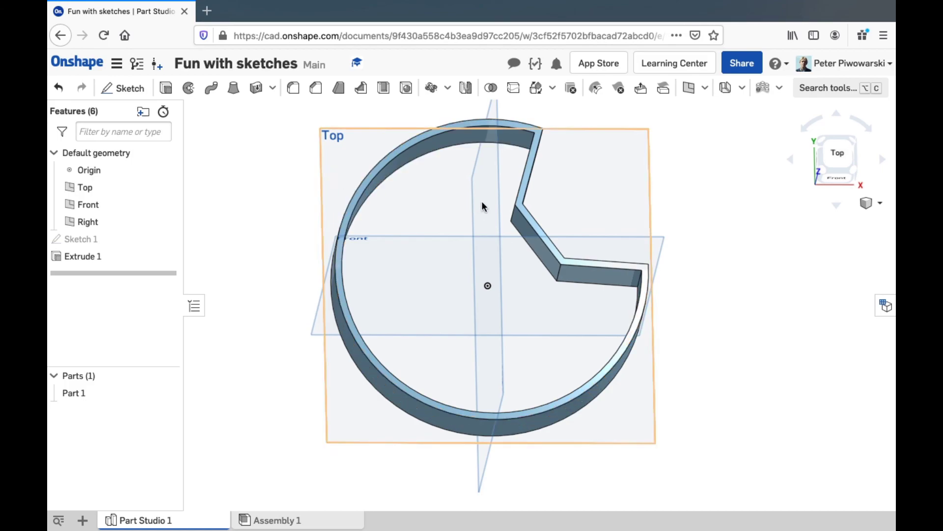
{"action": "key", "text": "shift+5"}
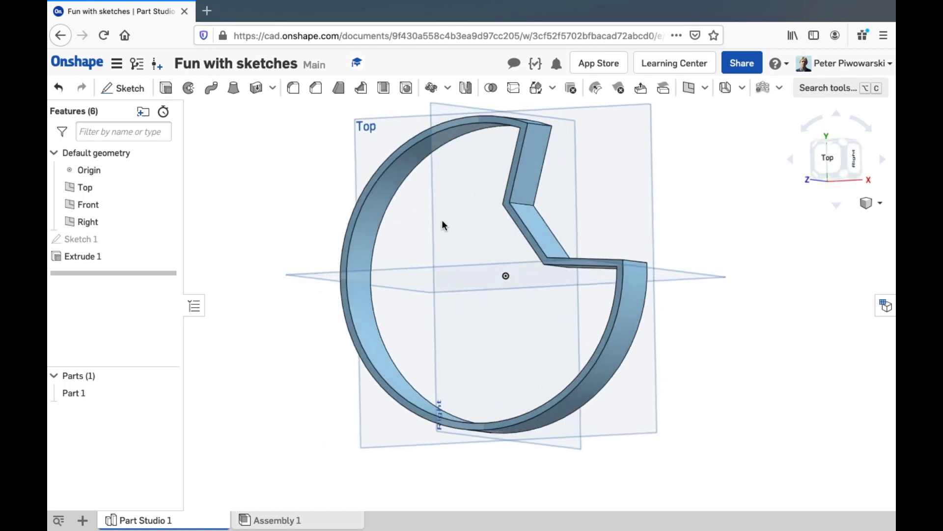